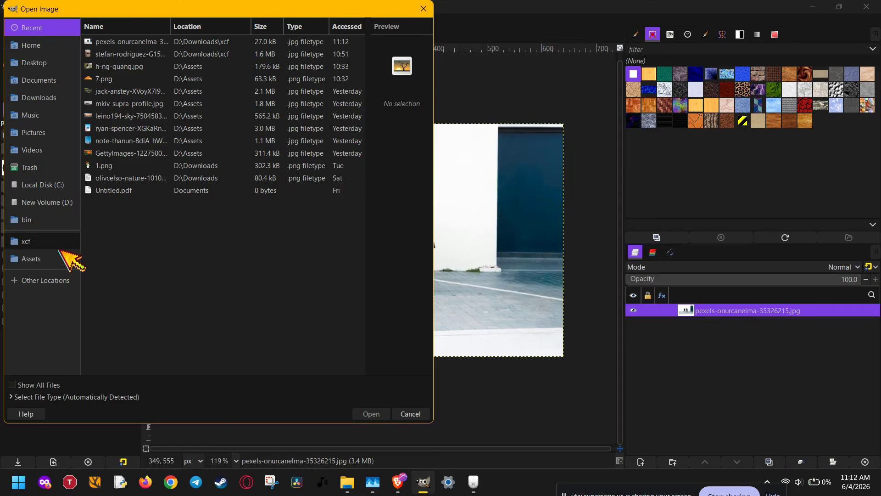
# Step: Open the JPG photo of the blue car on the bridge from the xcf folder, and return to the pedestrians photo
pyautogui.click(59, 244)
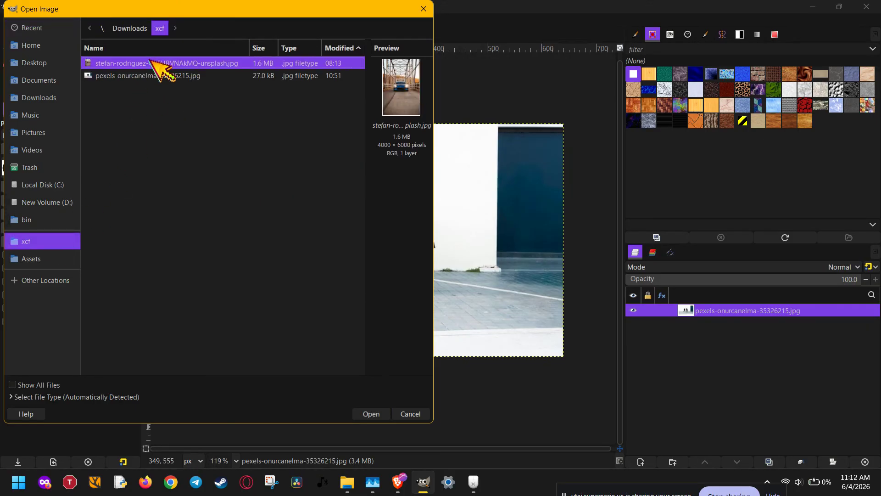
pyautogui.doubleClick(151, 63)
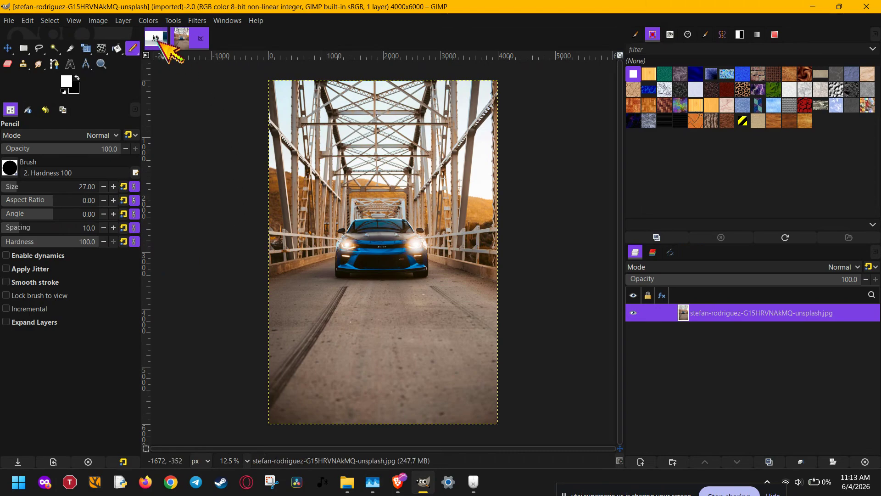
pyautogui.click(157, 38)
pyautogui.click(197, 20)
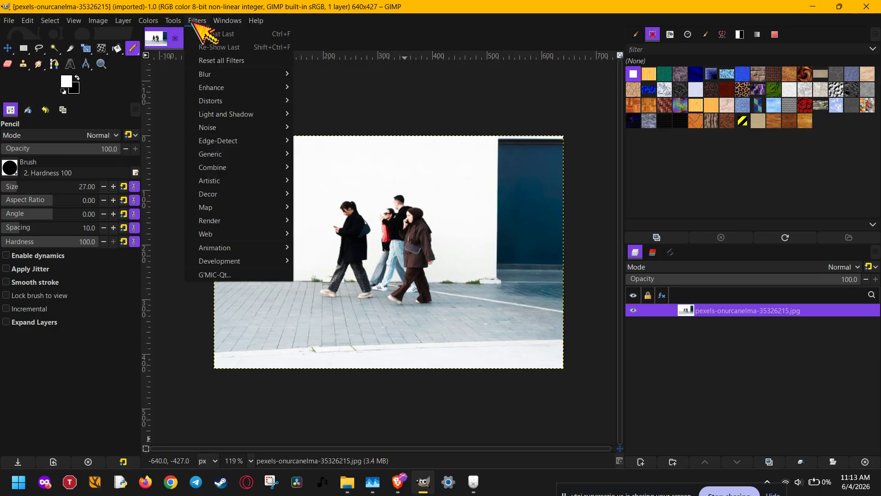
pyautogui.moveTo(220, 74)
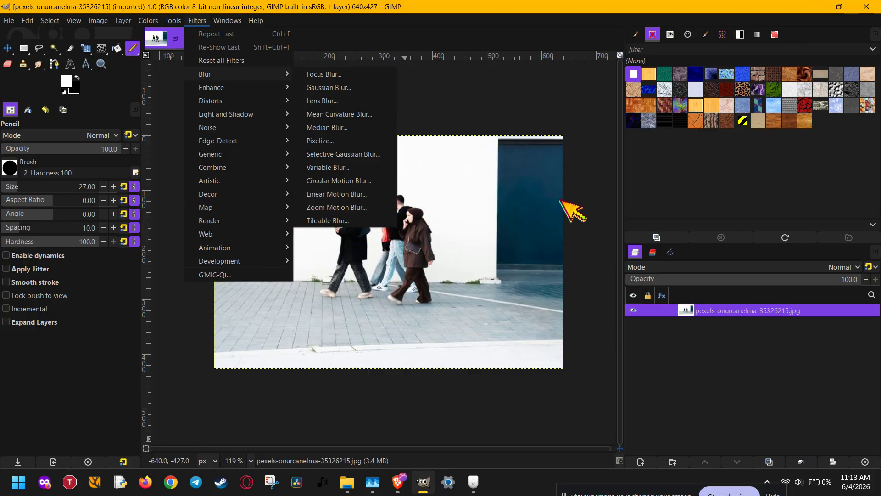
pyautogui.click(596, 207)
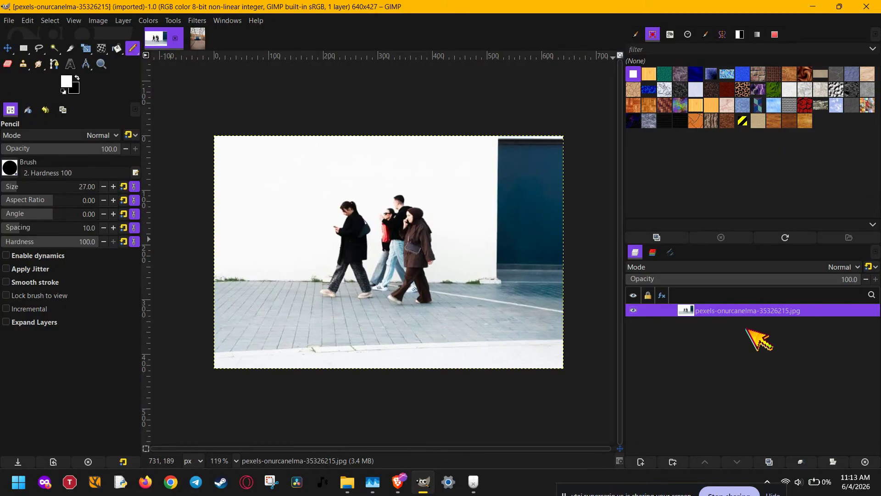
pyautogui.click(195, 20)
pyautogui.moveTo(212, 115)
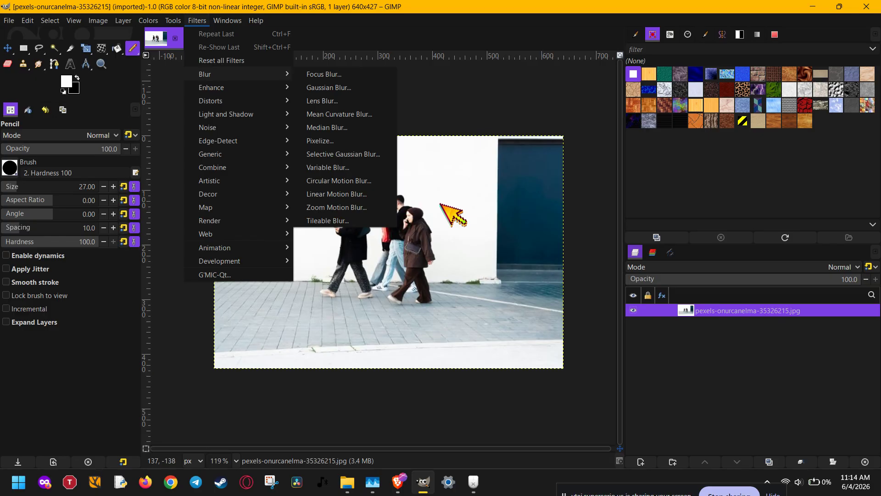
pyautogui.click(718, 338)
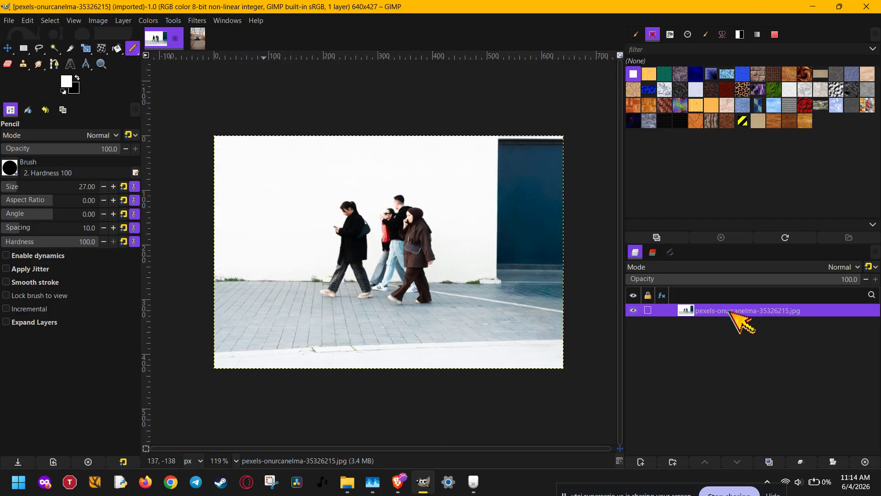
# Step: Duplicate the pedestrians photo layer
pyautogui.click(778, 462)
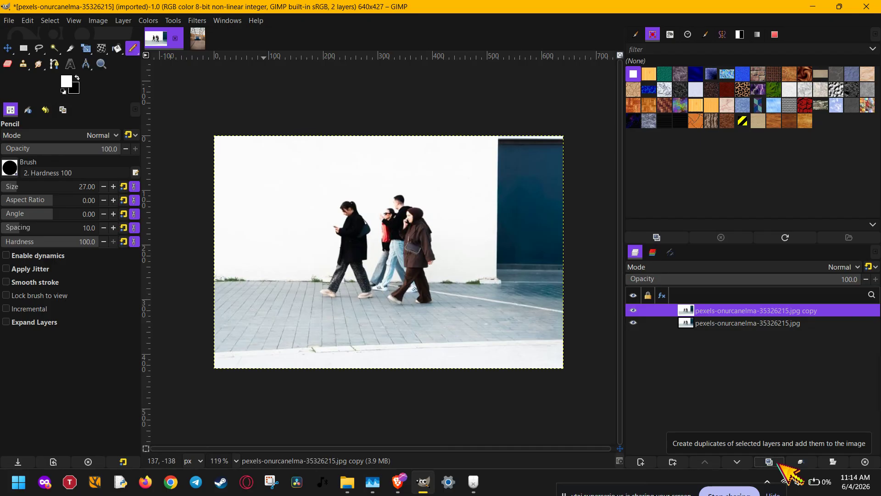
pyautogui.rightClick(822, 314)
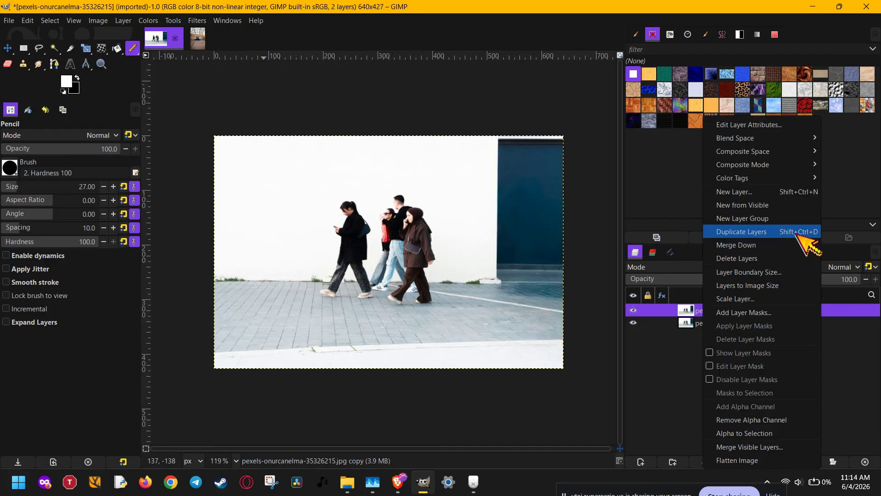
pyautogui.click(872, 407)
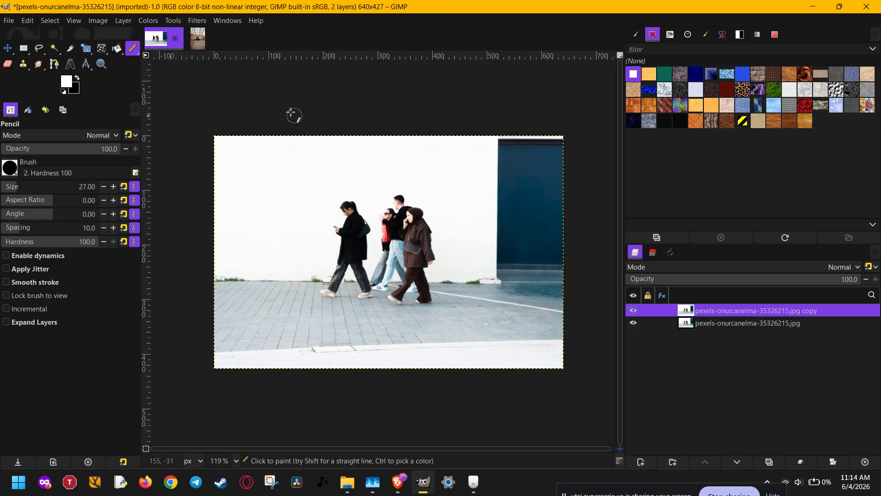
# Step: Apply a Linear Motion Blur with length 10 and angle 0 to the duplicated pedestrians layer
pyautogui.click(197, 21)
pyautogui.moveTo(210, 74)
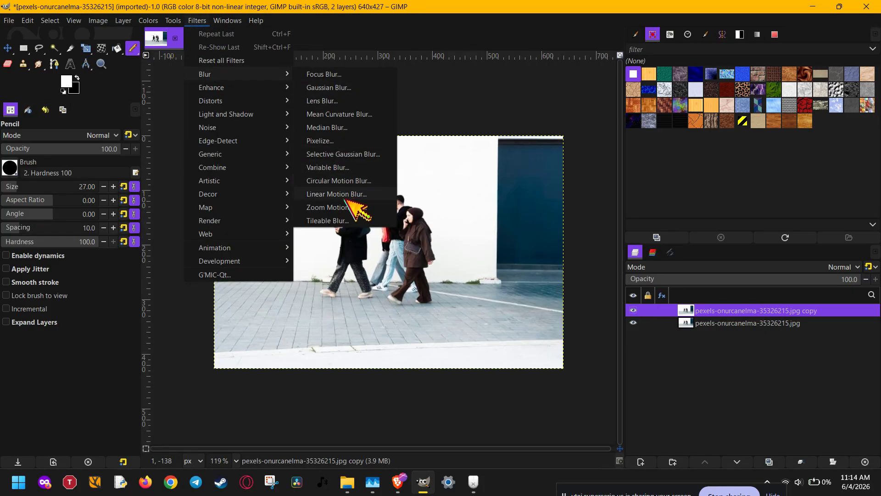
pyautogui.click(369, 197)
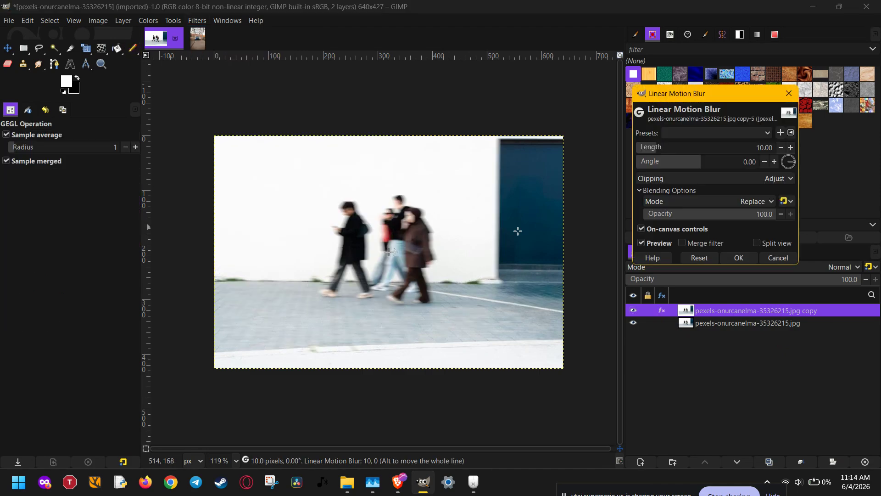
pyautogui.click(739, 257)
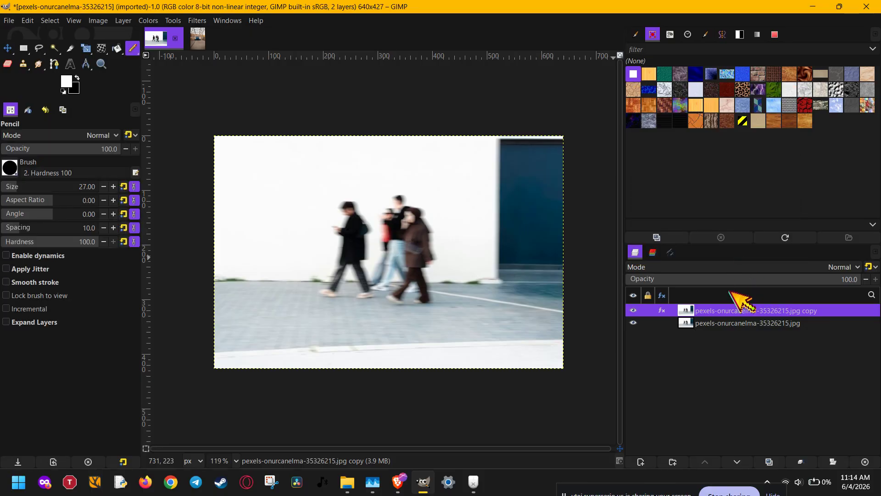
# Step: Apply a Zoom Motion Blur with a blurring factor of 0.080 to the car photo, and return to the pedestrians photo
pyautogui.click(198, 39)
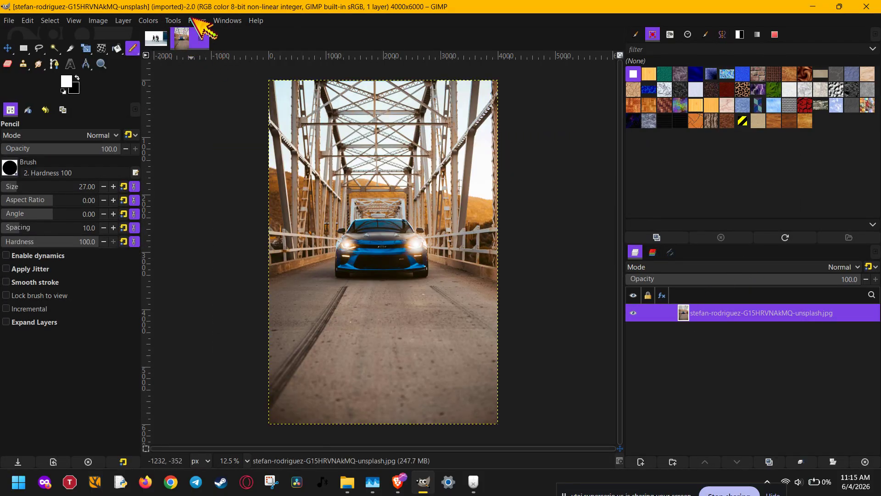
pyautogui.click(194, 20)
pyautogui.moveTo(216, 88)
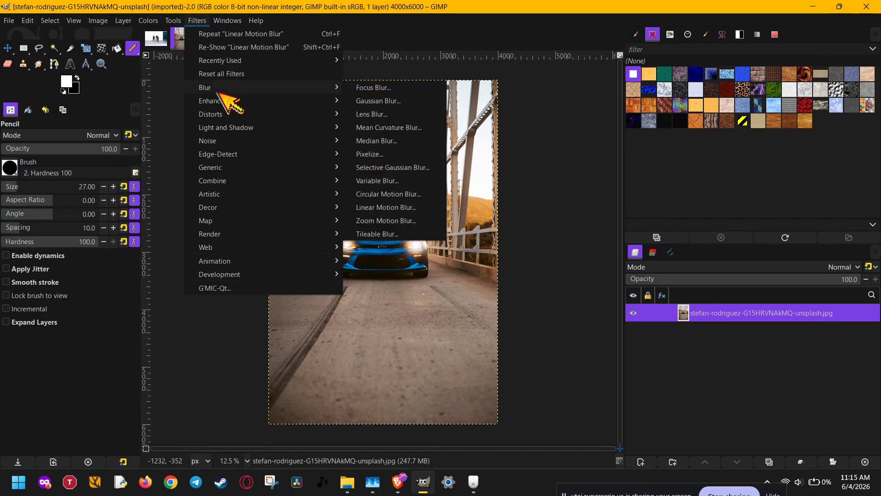
pyautogui.click(397, 225)
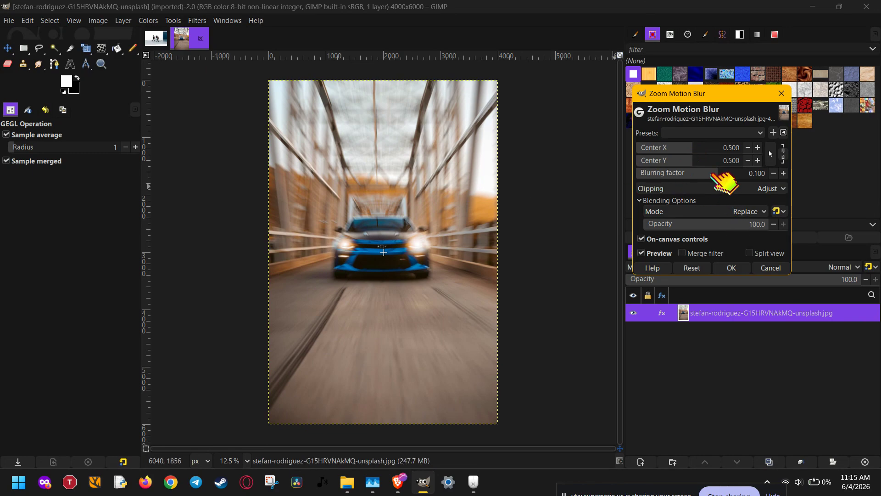
pyautogui.click(704, 171)
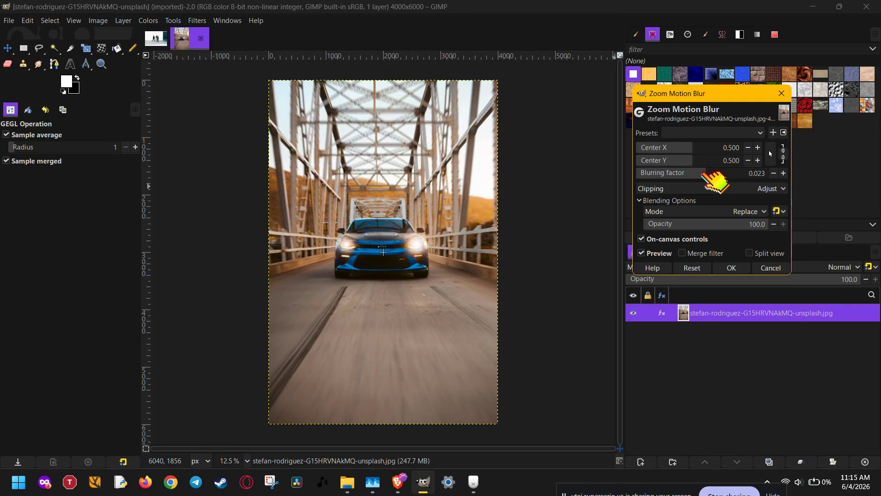
pyautogui.click(714, 172)
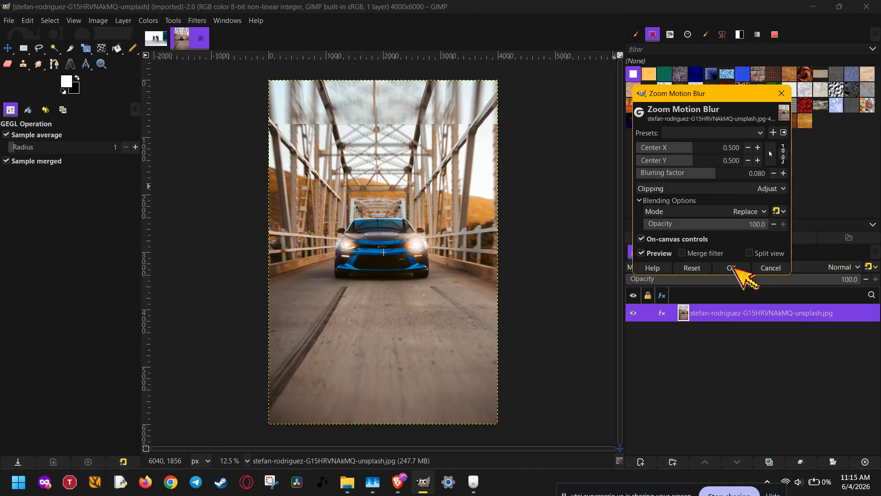
pyautogui.click(732, 268)
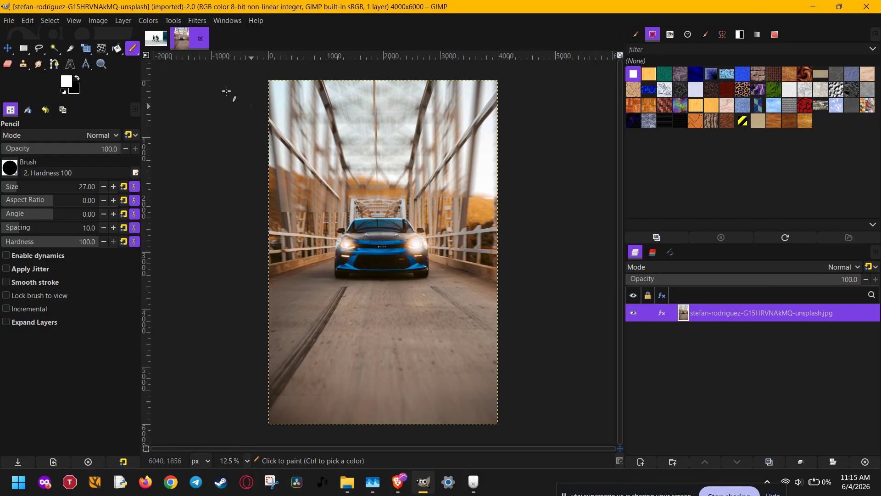
pyautogui.click(159, 39)
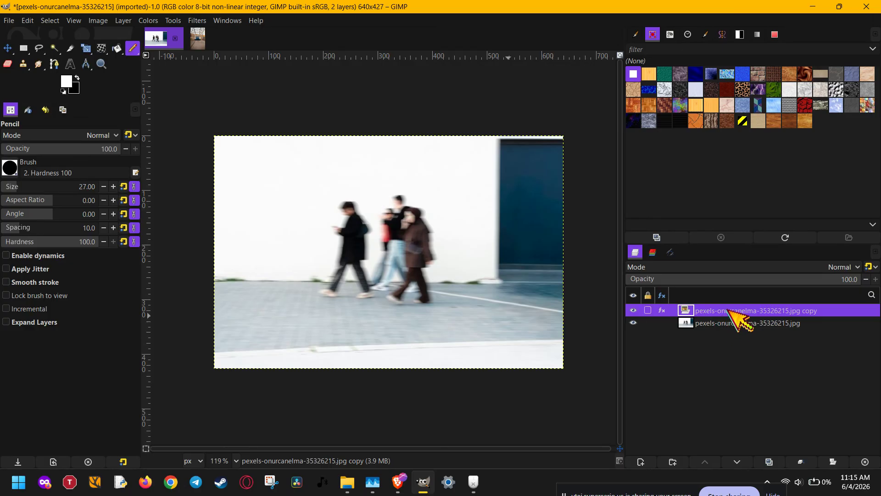
# Step: Try to add a white (full opacity) layer mask to the blurred copy of the pedestrians layer
pyautogui.rightClick(731, 312)
pyautogui.click(755, 313)
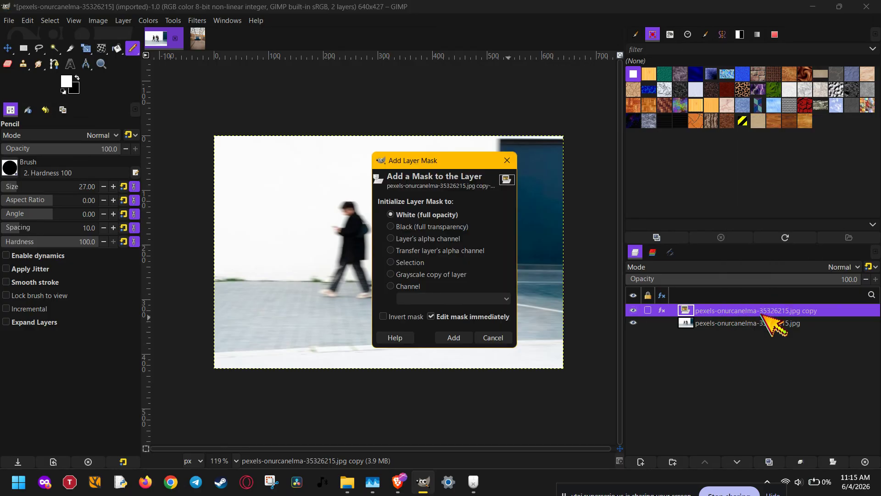
pyautogui.click(454, 338)
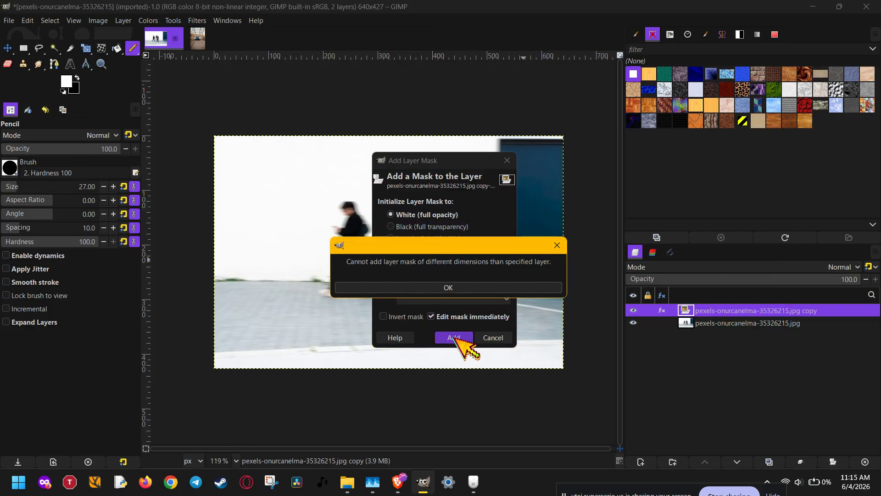
pyautogui.click(468, 294)
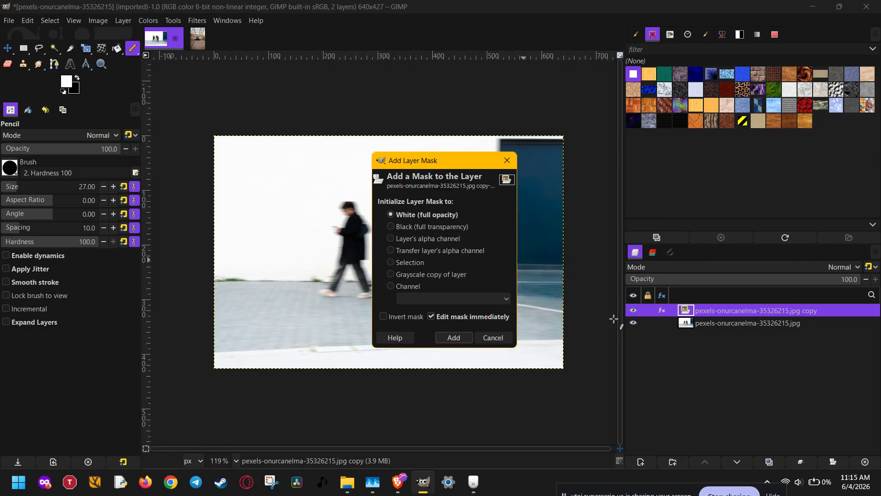
pyautogui.click(498, 339)
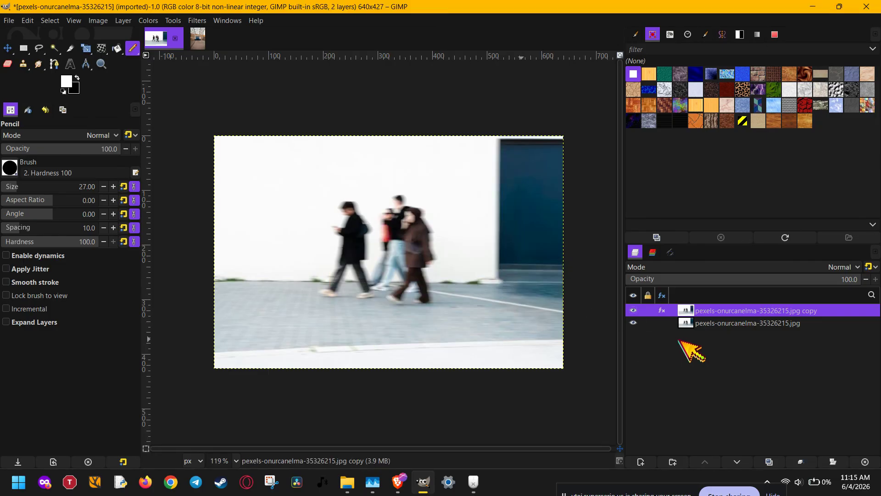
pyautogui.rightClick(717, 314)
pyautogui.click(702, 328)
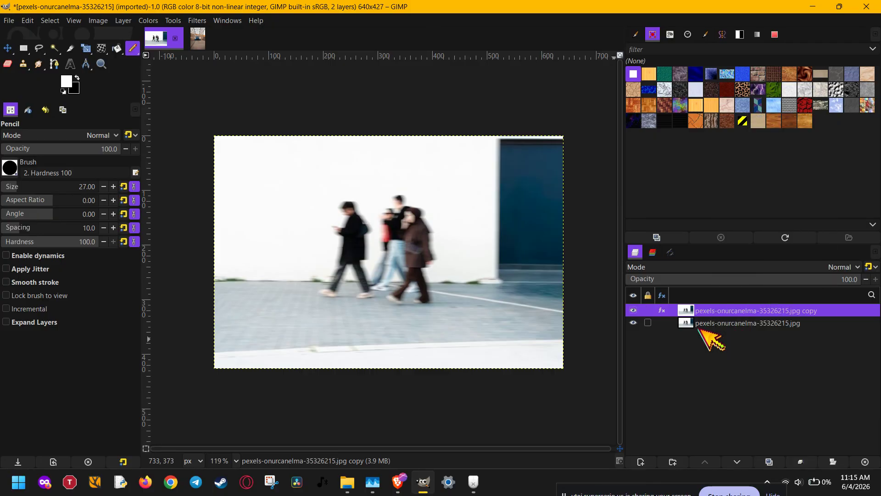
# Step: Duplicate the original pedestrians layer and delete the motion-blurred copy above it
pyautogui.click(703, 324)
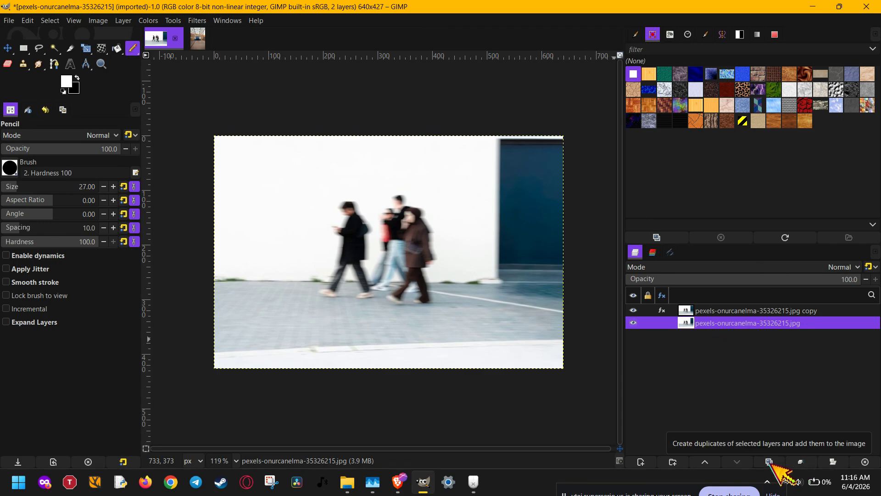
pyautogui.click(769, 461)
pyautogui.click(714, 311)
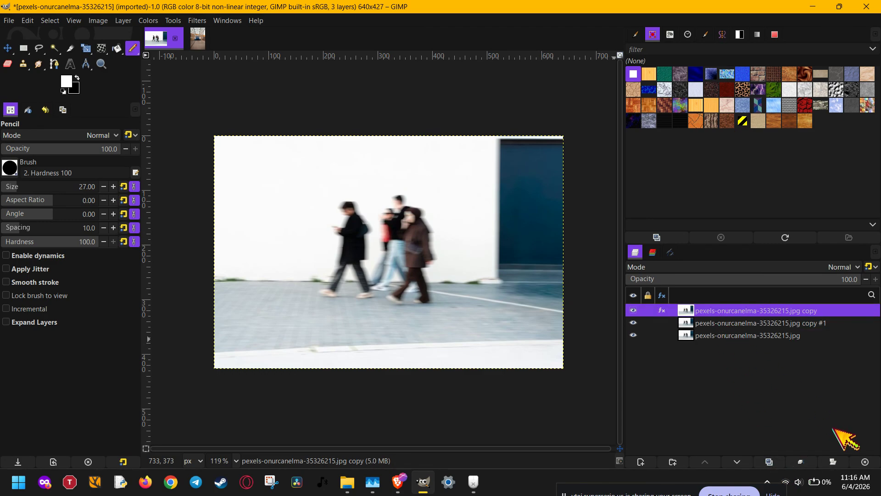
pyautogui.click(864, 461)
# Step: Add a black (full transparency) layer mask to the new copy of the pedestrians layer
pyautogui.rightClick(715, 312)
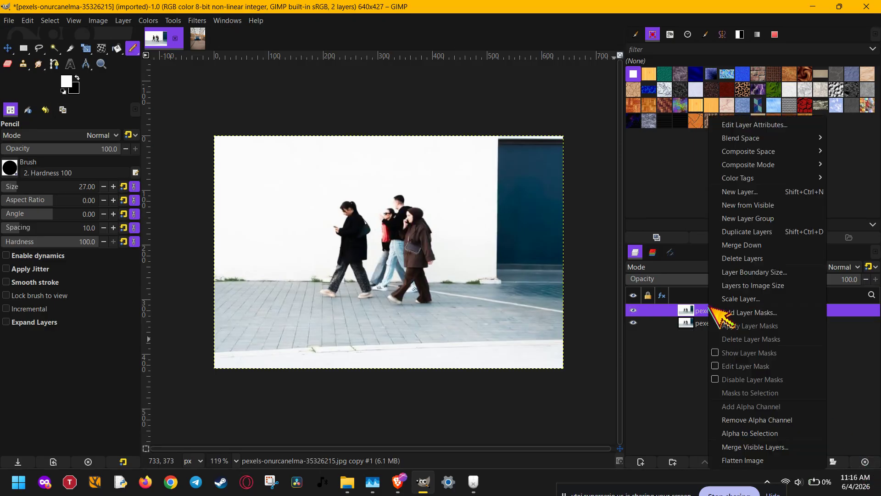
pyautogui.click(734, 312)
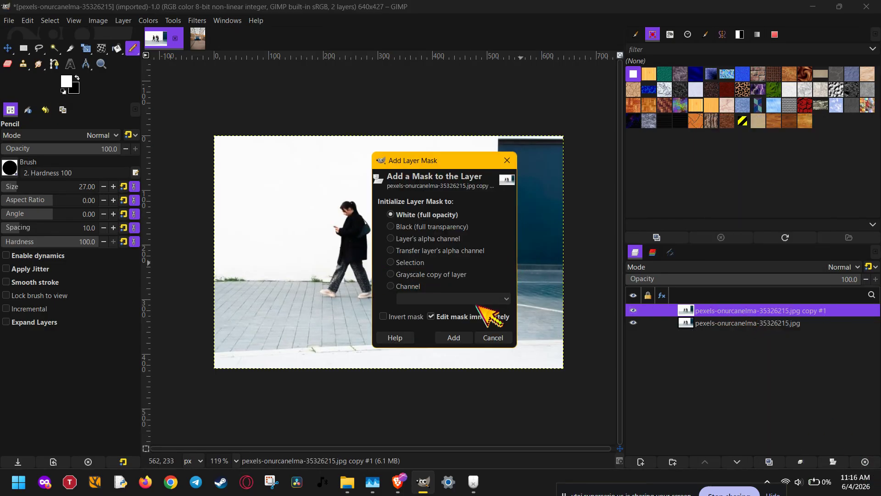
pyautogui.click(447, 227)
pyautogui.click(451, 338)
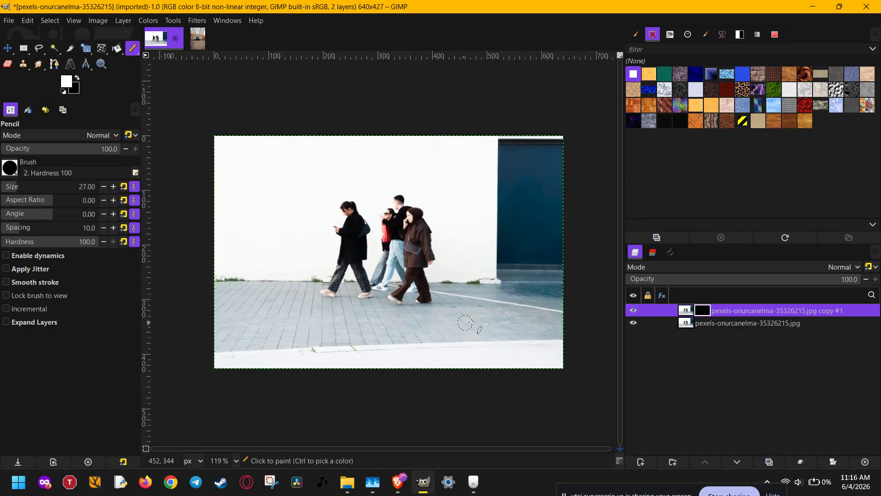
# Step: Lower the opacity of the original pedestrians layer to 19
pyautogui.click(688, 322)
pyautogui.click(681, 278)
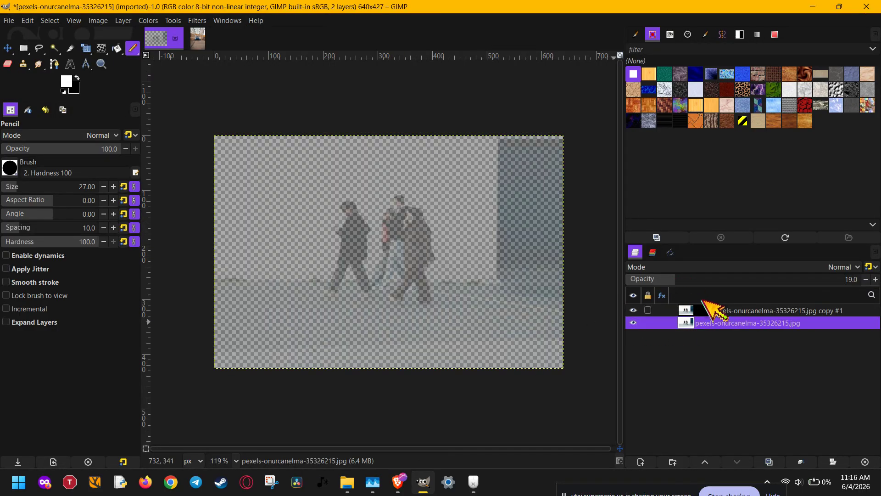
# Step: Paint white with the Pencil on the copy's layer mask over all the walking people to reveal them
pyautogui.click(713, 309)
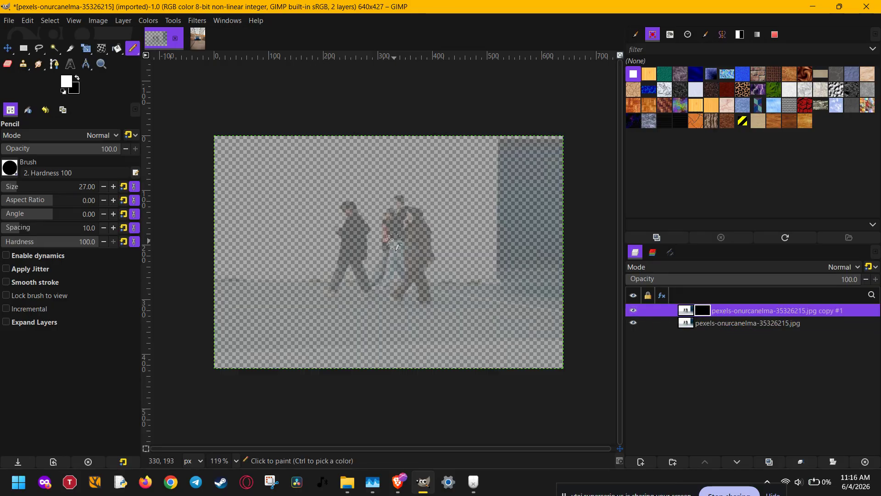
pyautogui.moveTo(353, 202); pyautogui.dragTo(356, 224)
pyautogui.moveTo(327, 236); pyautogui.dragTo(334, 254)
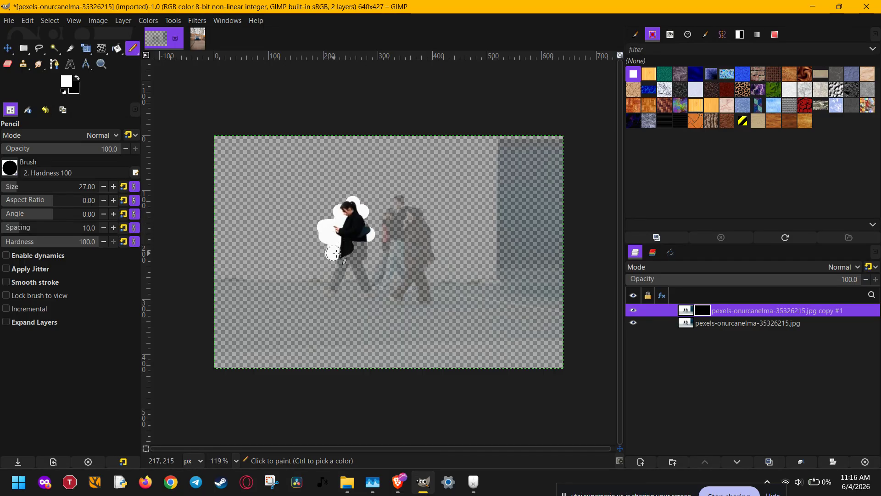
pyautogui.moveTo(348, 294)
pyautogui.mouseDown()
pyautogui.moveTo(333, 263)
pyautogui.moveTo(399, 233)
pyautogui.moveTo(408, 222)
pyautogui.moveTo(396, 193)
pyautogui.moveTo(364, 225)
pyautogui.moveTo(421, 219)
pyautogui.moveTo(416, 213)
pyautogui.moveTo(415, 223)
pyautogui.moveTo(414, 213)
pyautogui.moveTo(421, 234)
pyautogui.mouseUp()
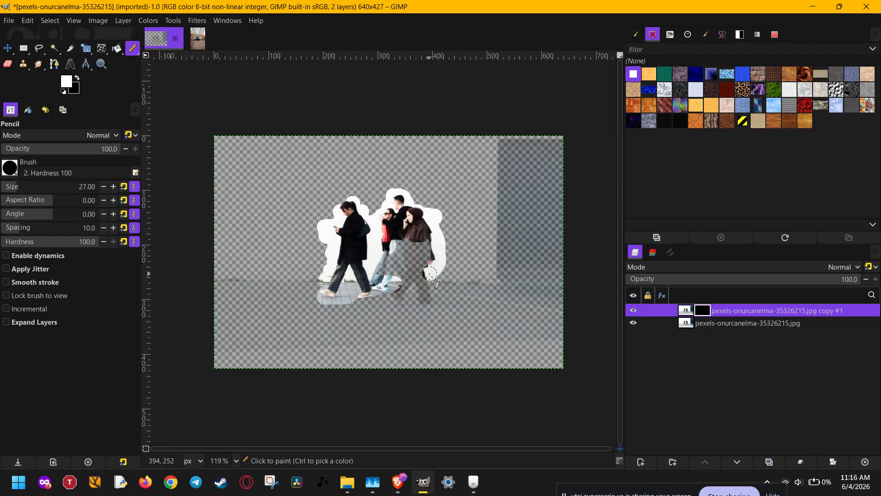
pyautogui.moveTo(428, 304)
pyautogui.mouseDown()
pyautogui.moveTo(380, 298)
pyautogui.moveTo(421, 293)
pyautogui.moveTo(379, 274)
pyautogui.moveTo(370, 258)
pyautogui.mouseUp()
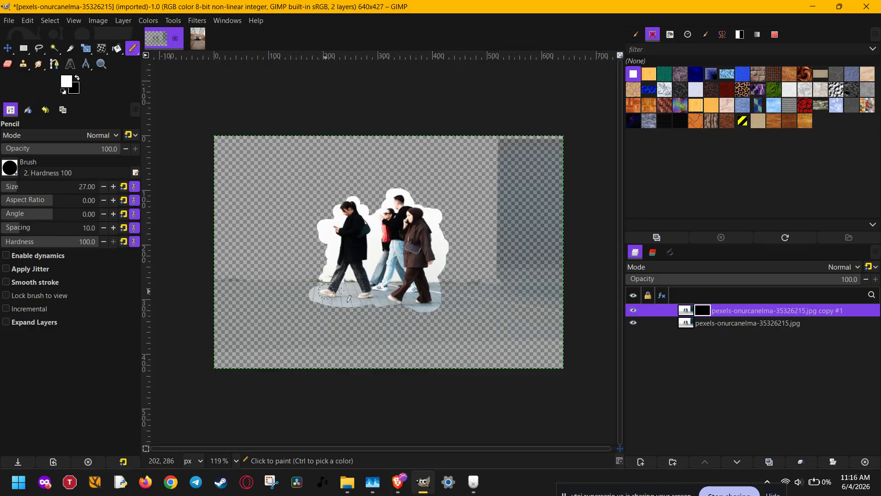
# Step: Finish painting the walkers' feet white on the copy's layer mask, and reapply the Zoom Motion Blur filter to soften the mask
pyautogui.moveTo(341, 291); pyautogui.dragTo(363, 285)
pyautogui.rightClick(702, 310)
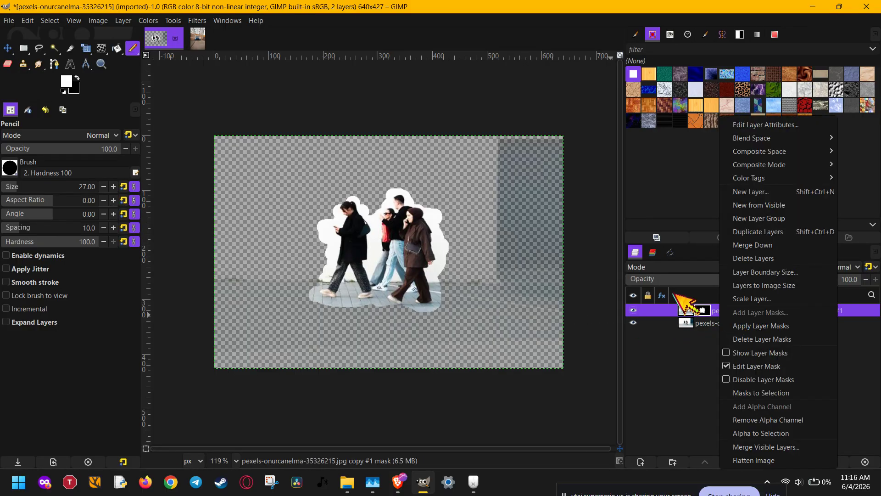
pyautogui.click(197, 21)
pyautogui.click(197, 20)
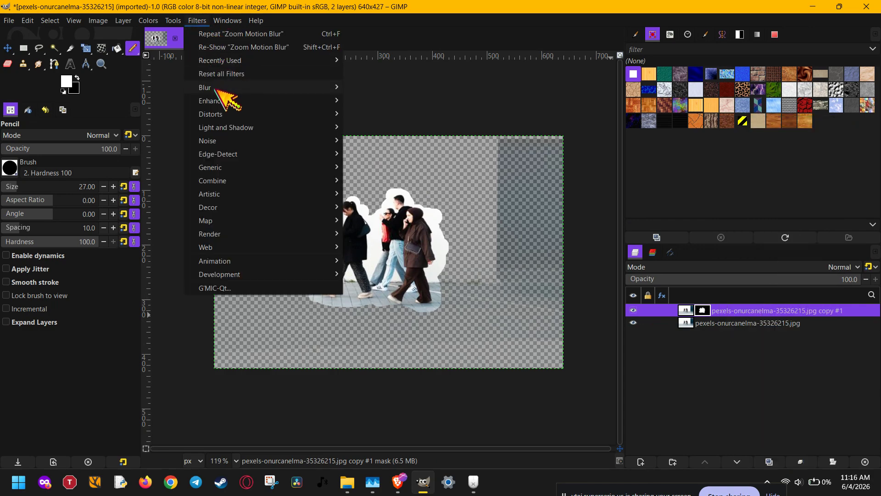
pyautogui.click(241, 34)
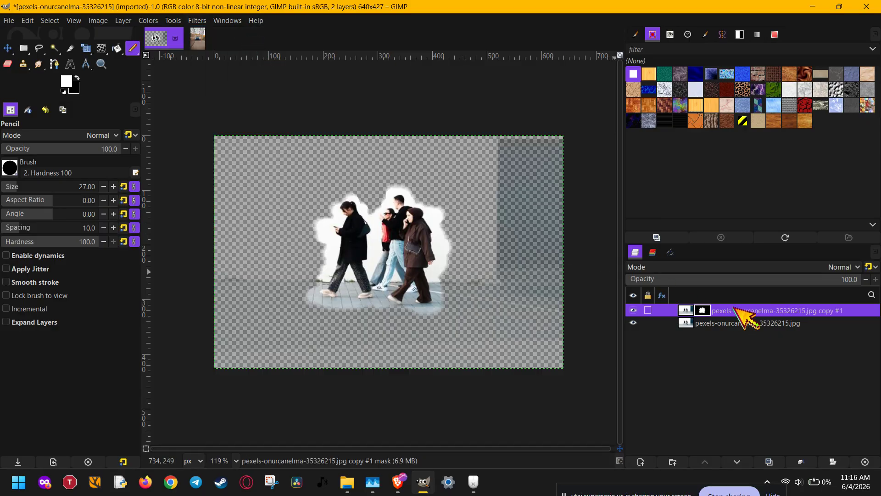
# Step: Apply the layer mask to the pedestrians copy and add a Linear Motion Blur with length 15.21 and angle 0 to that layer
pyautogui.rightClick(744, 313)
pyautogui.click(776, 327)
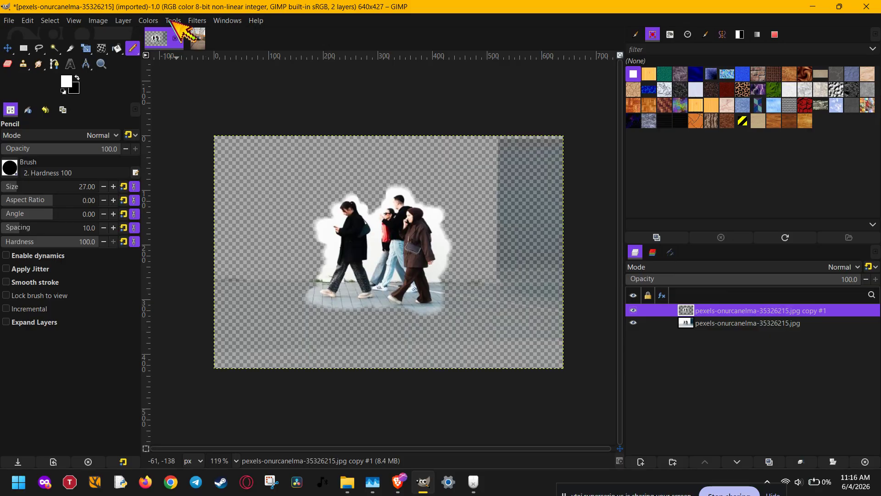
pyautogui.click(198, 21)
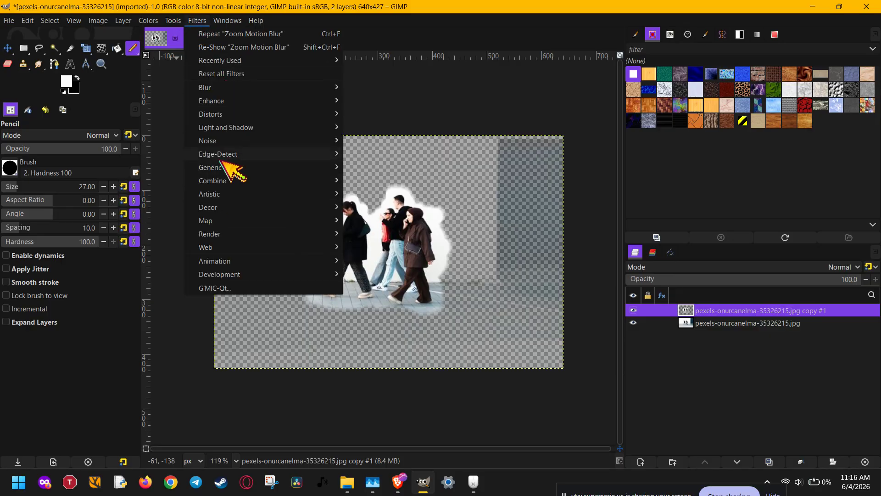
pyautogui.moveTo(229, 86)
pyautogui.click(395, 208)
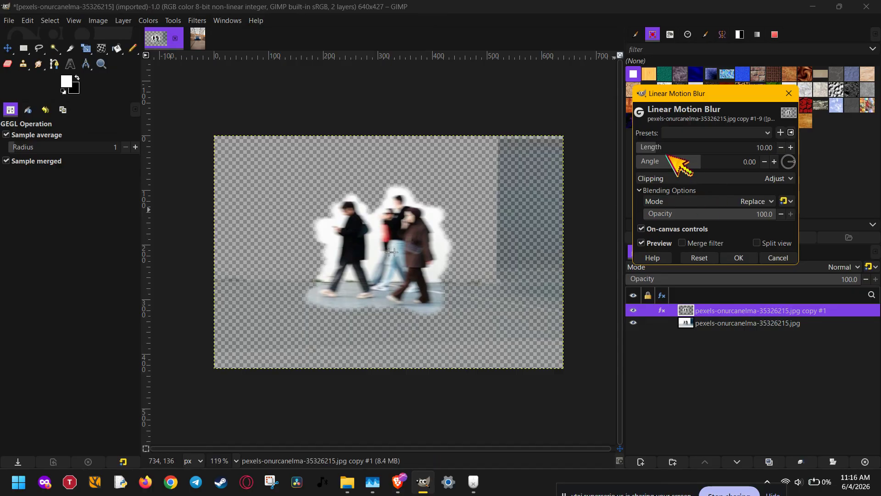
pyautogui.click(664, 147)
pyautogui.click(664, 147)
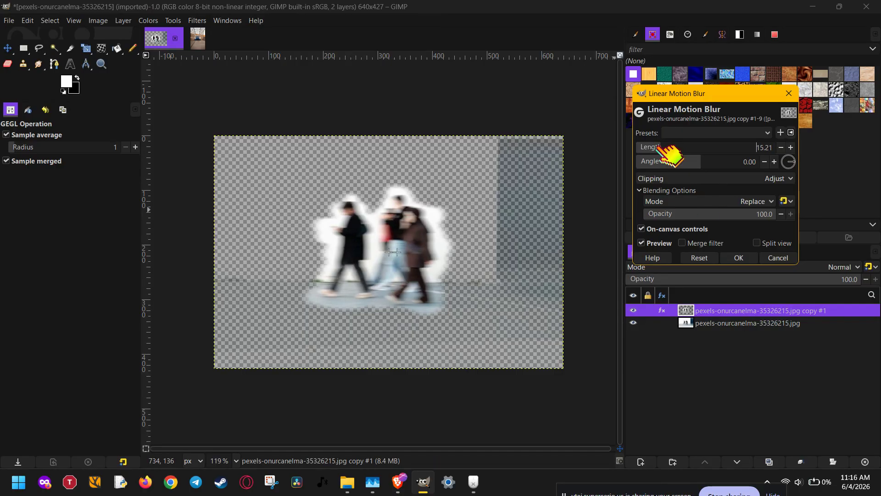
pyautogui.click(748, 257)
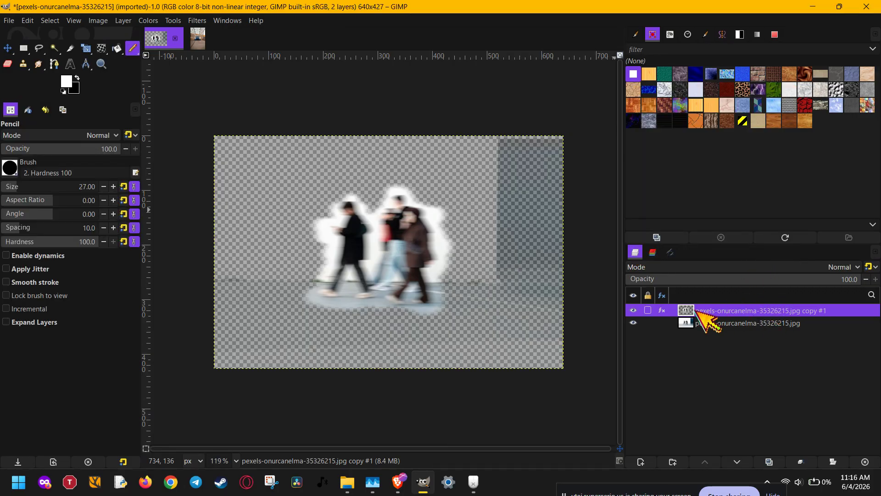
# Step: Set the opacity of the original pedestrians layer to 100
pyautogui.click(693, 323)
pyautogui.moveTo(717, 279); pyautogui.dragTo(877, 279)
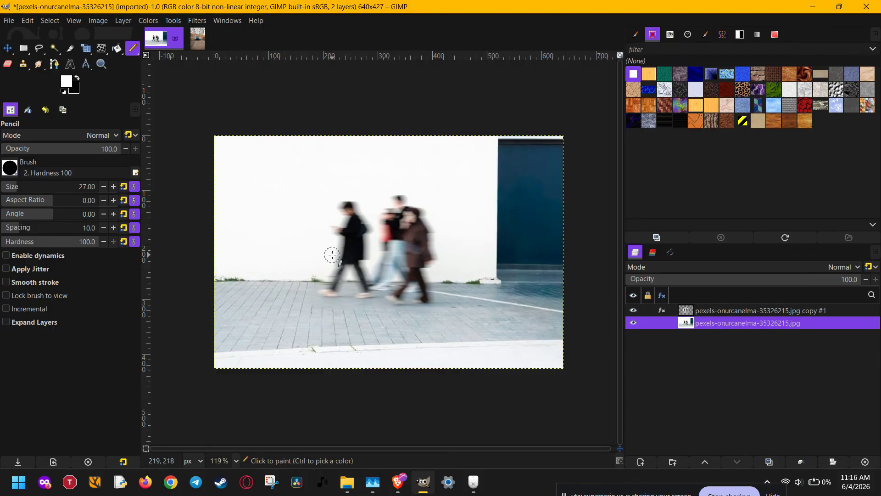
pyautogui.scroll(2, 352, 265)
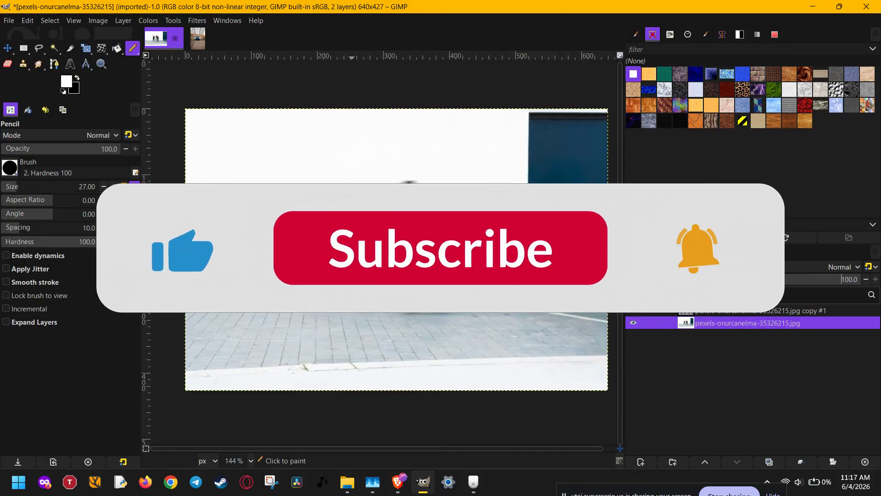